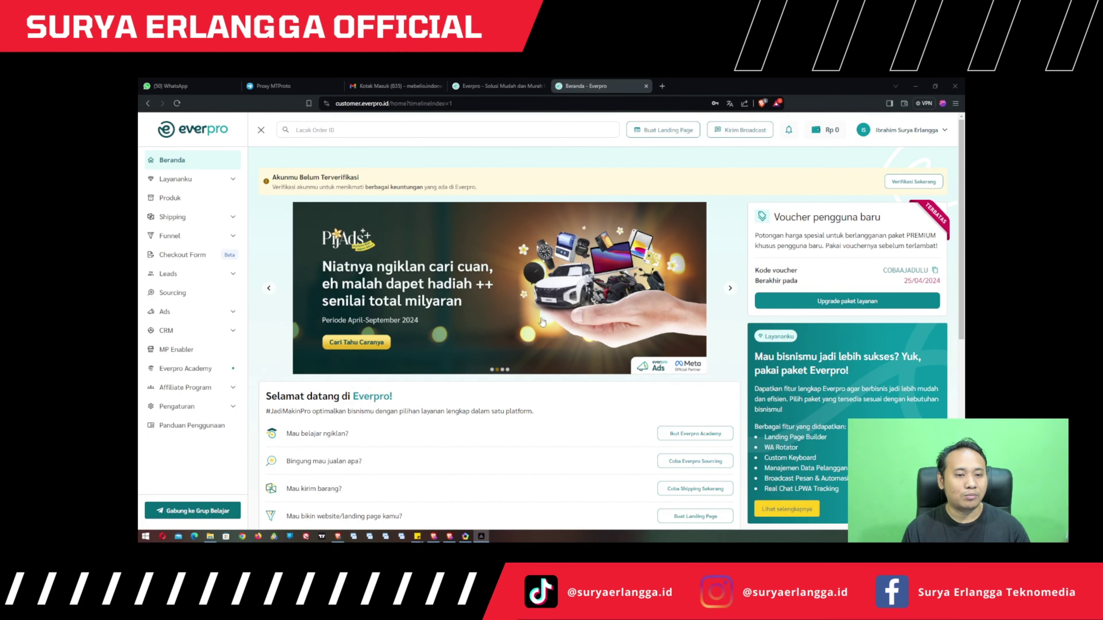
- Activate the Everpro CRM via Aktivasi CRM, agreeing to the terms and choosing Daftar Sekarang
left_click(197, 333)
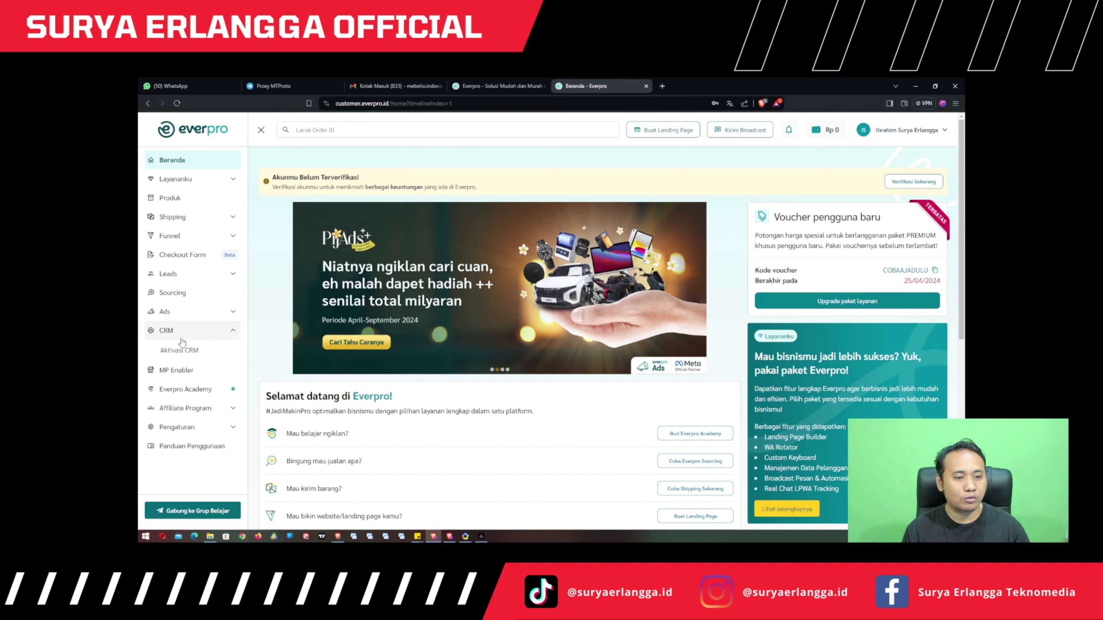
left_click(174, 355)
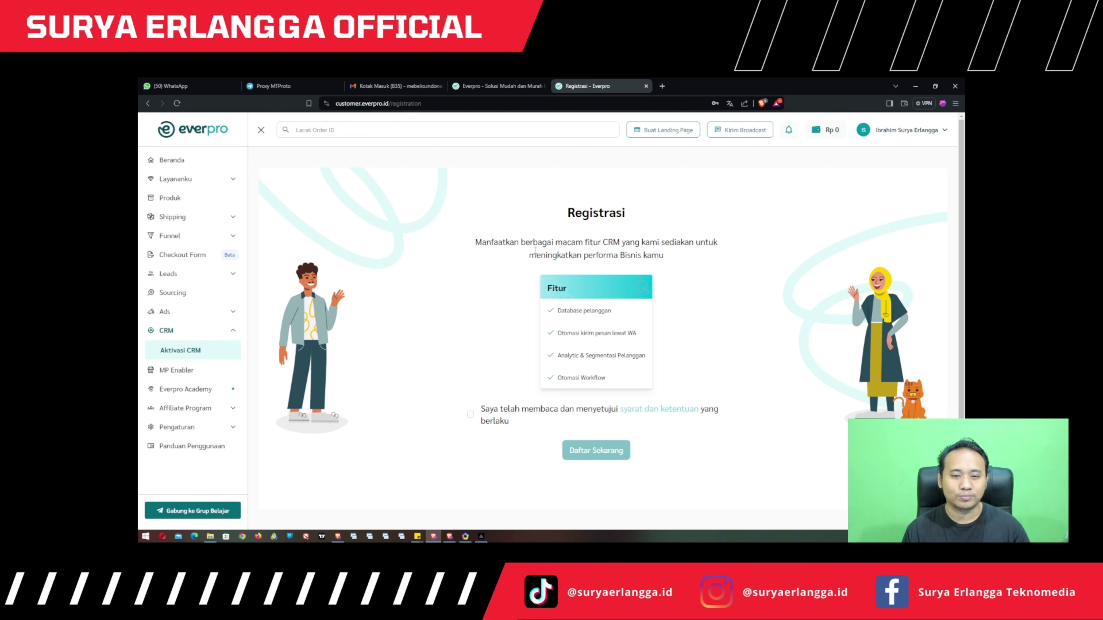
left_click(471, 416)
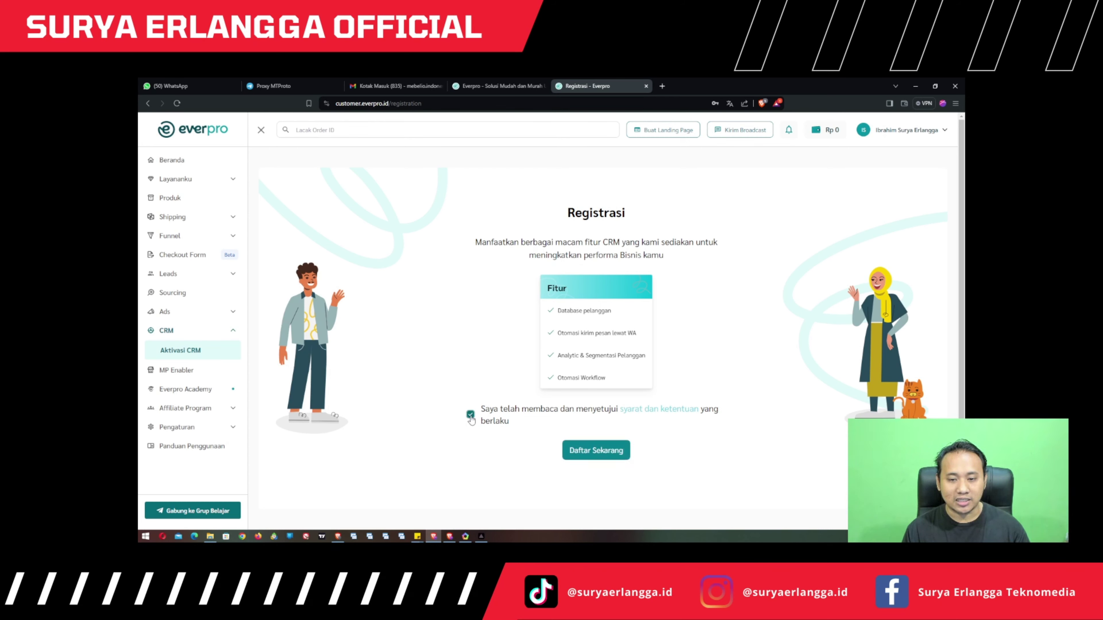
left_click(600, 453)
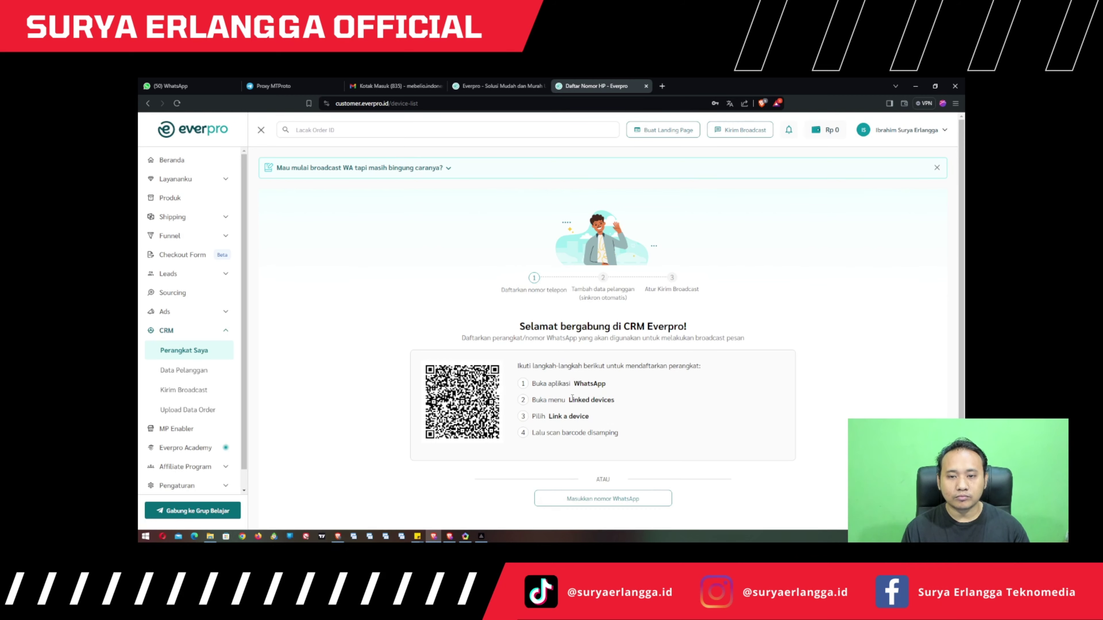
scroll(562, 355, "down", 1)
scroll(540, 279, "up", 1)
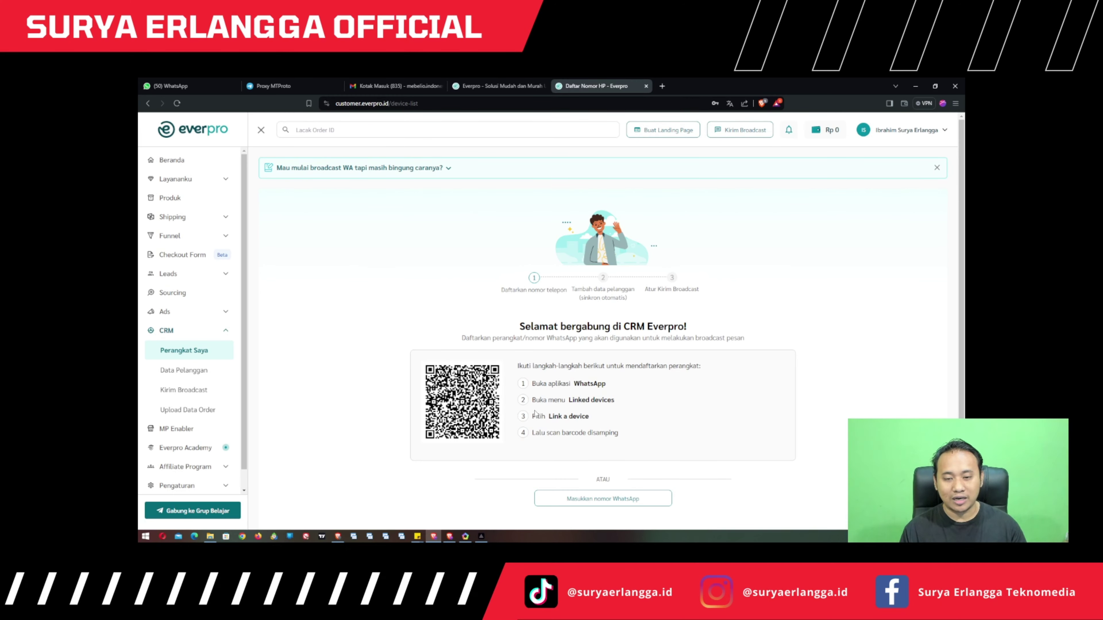
- Add a WhatsApp device by entering the phone number and requesting its verification code
left_click(592, 494)
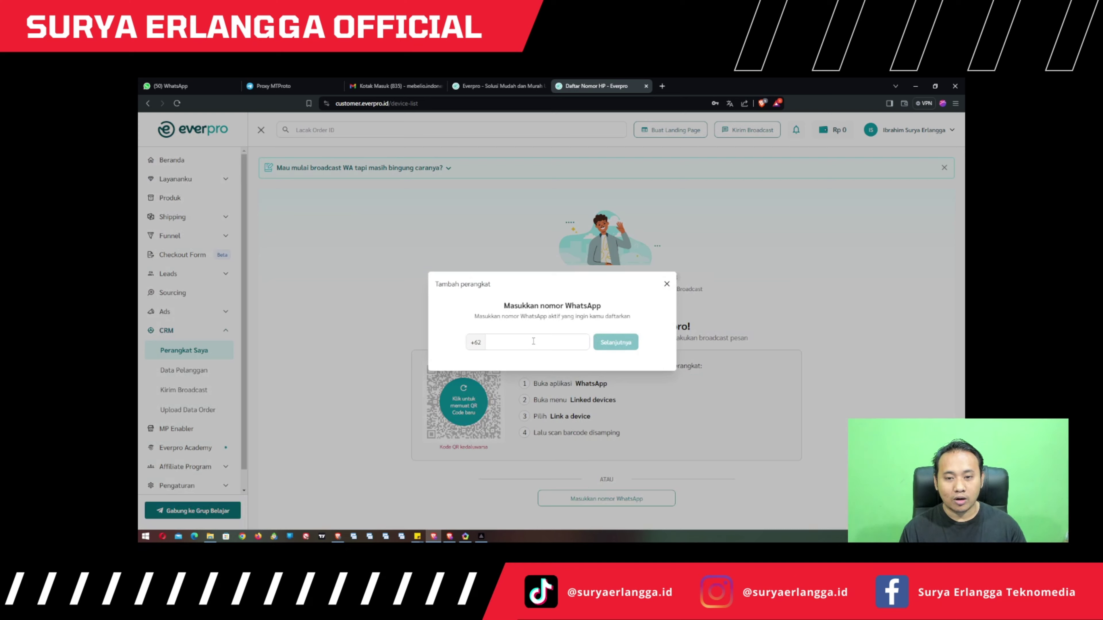
left_click(532, 341)
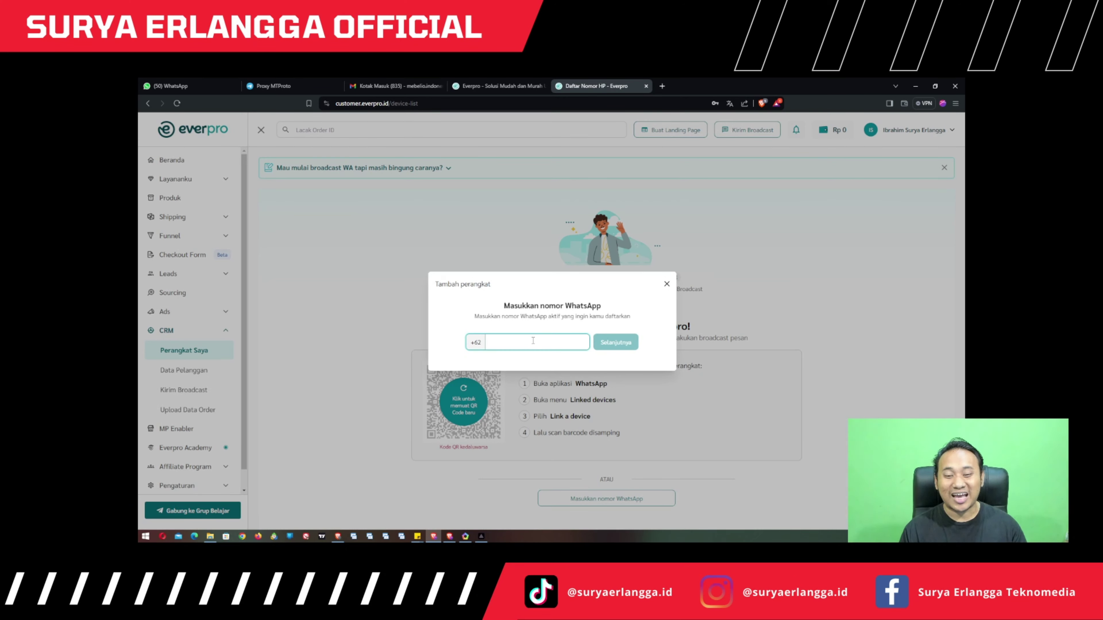
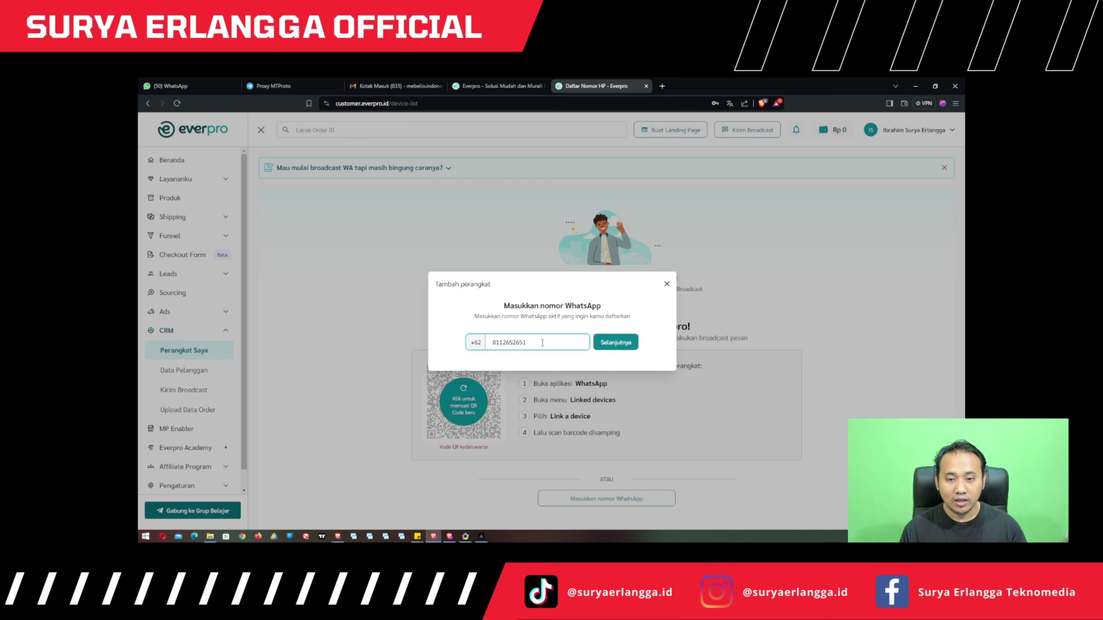
left_click(617, 343)
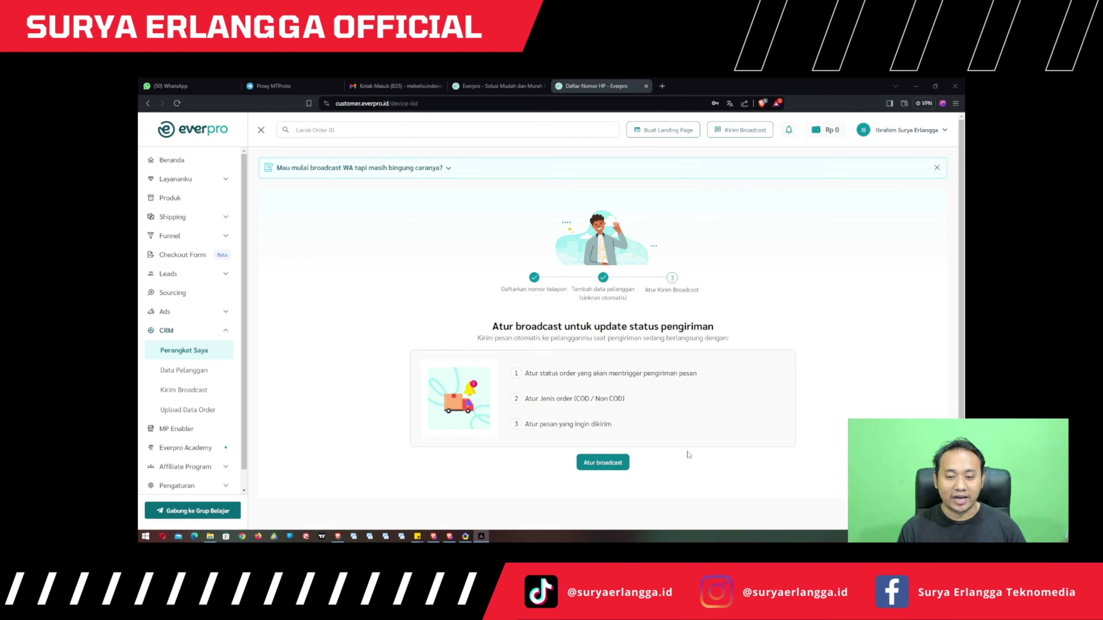
- Go to Kirim Broadcast through Atur broadcast on the onboarding page
left_click(602, 462)
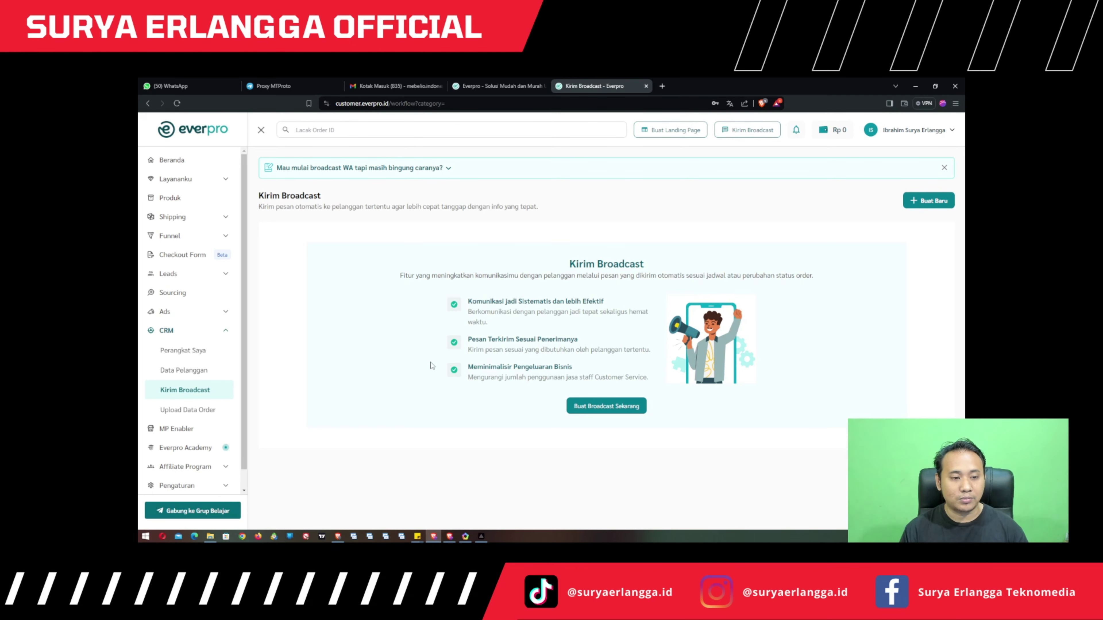
- Create a broadcast from the 'Kirim Pesan Sesuai Perubahan Status Order' template
left_click(605, 409)
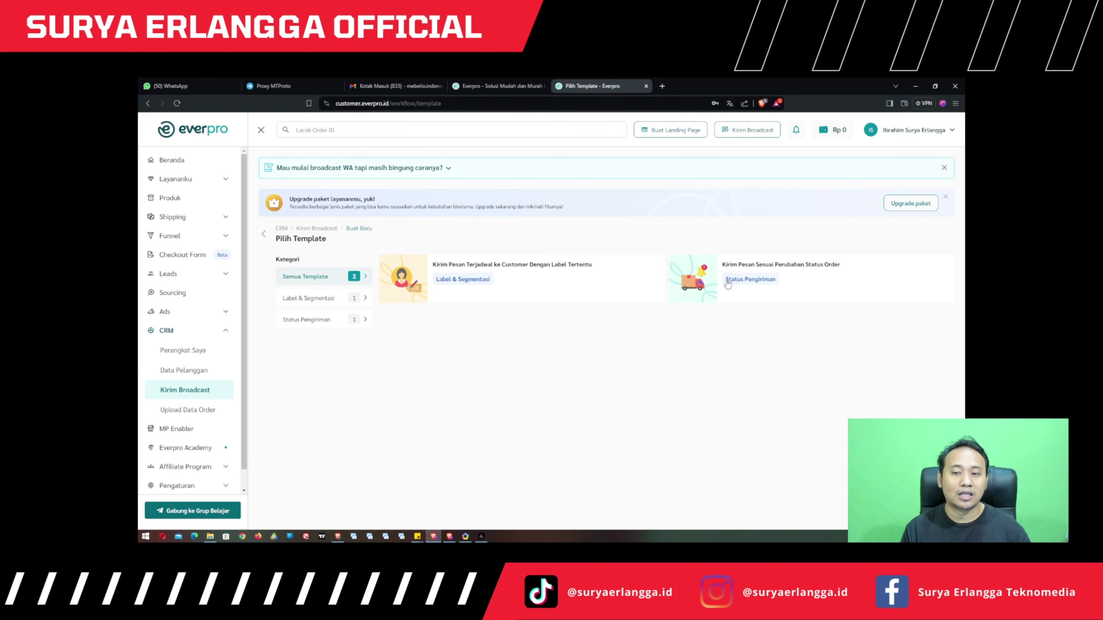
left_click(797, 278)
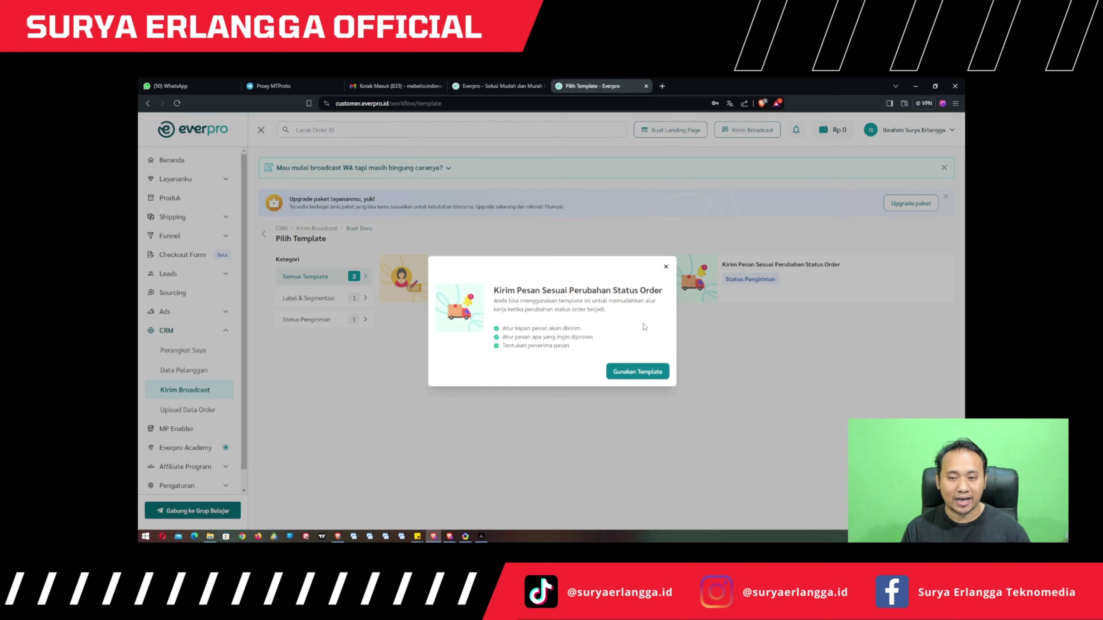
left_click(627, 374)
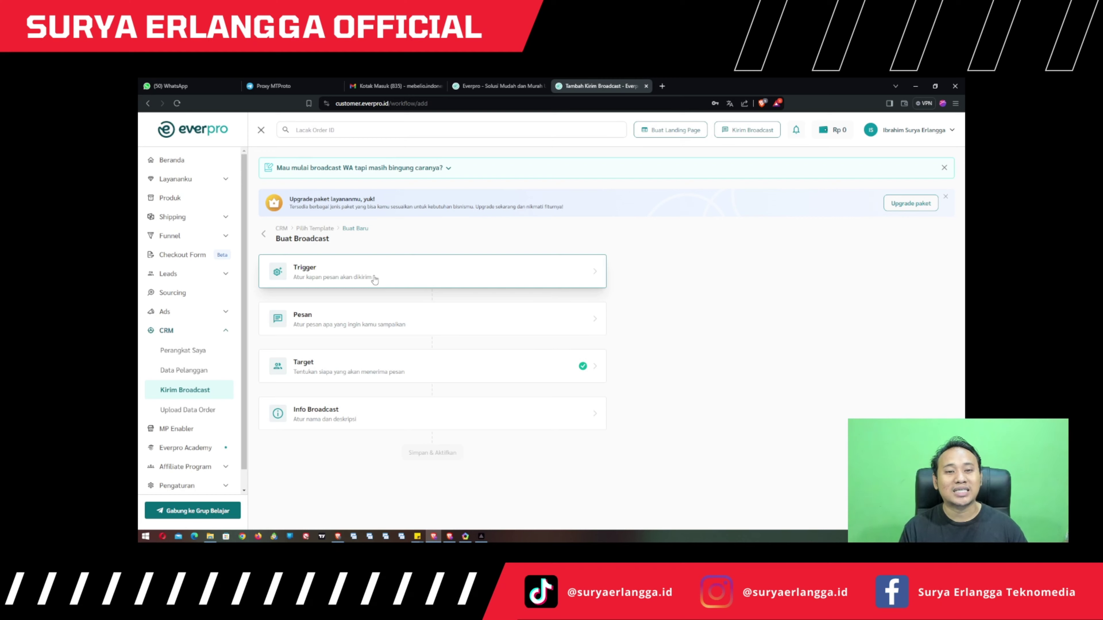
- Set the broadcast trigger to Tipe Order COD and Status Order 'Order Sampai Kota Tujuan'
left_click(585, 278)
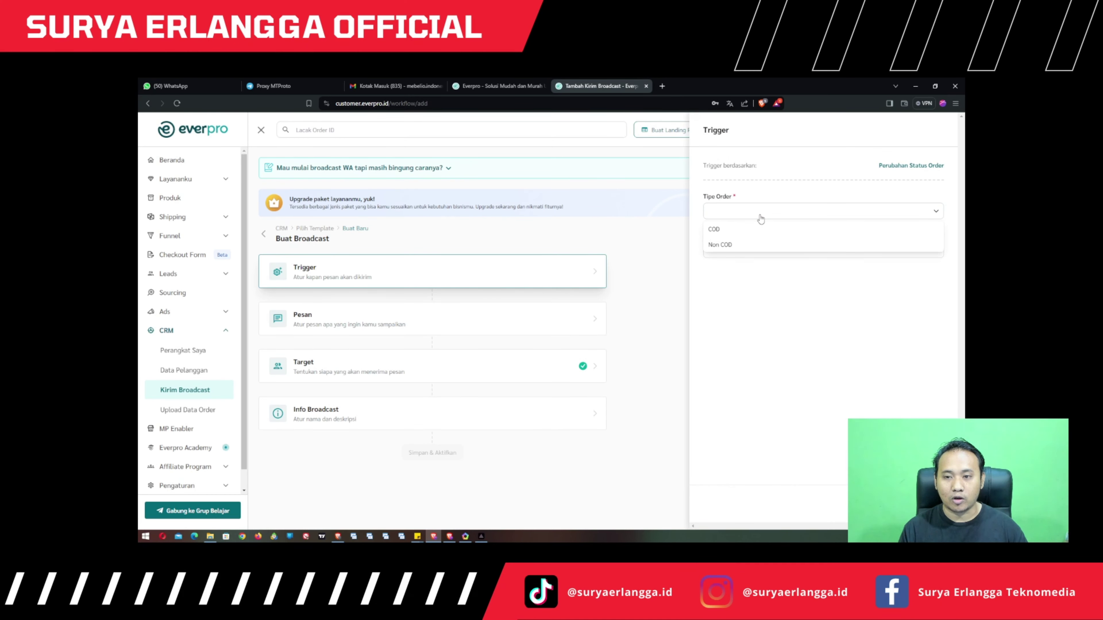
left_click(737, 236)
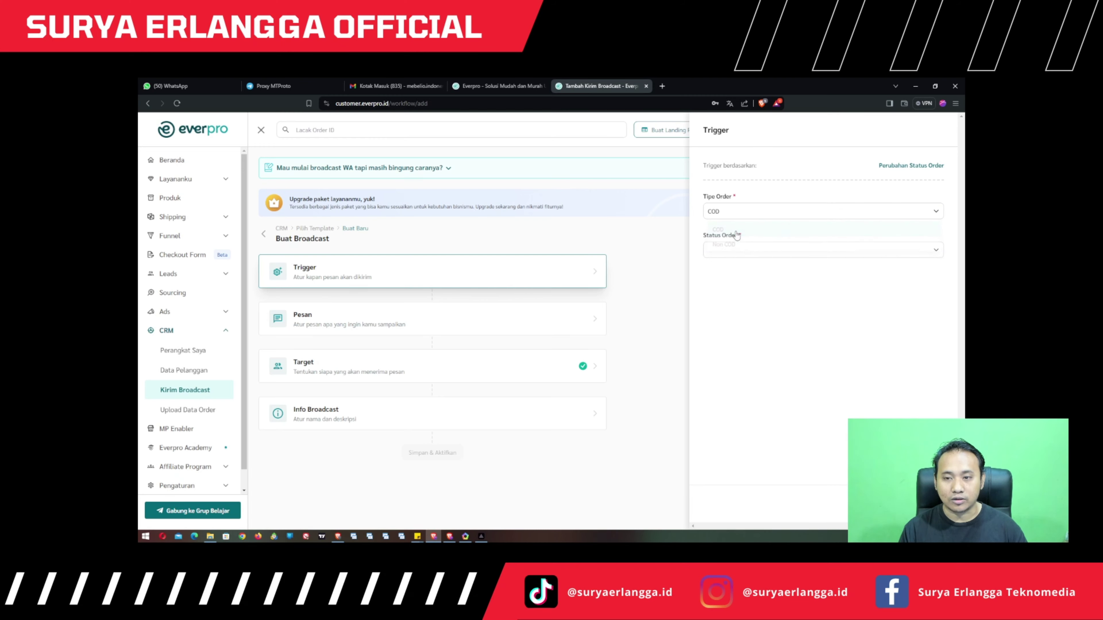
left_click(744, 252)
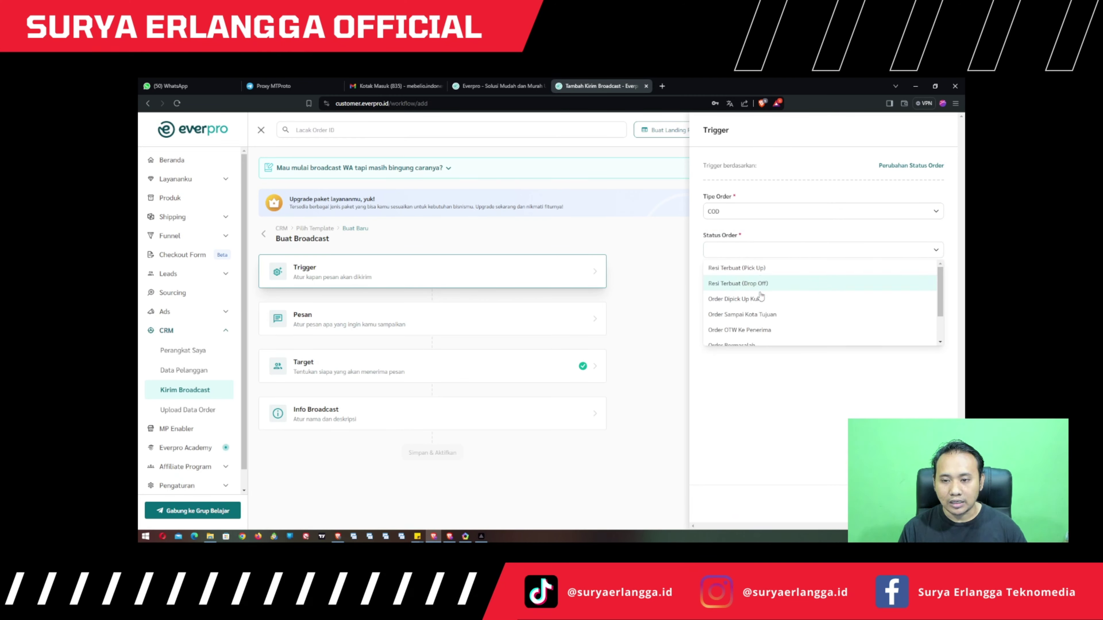
left_click(762, 317)
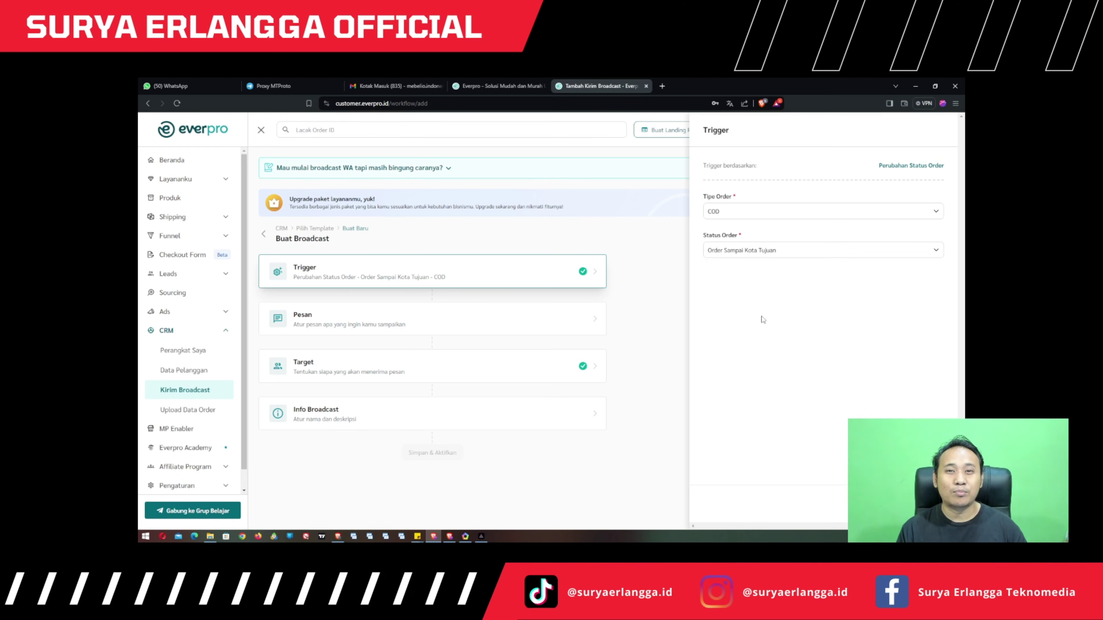
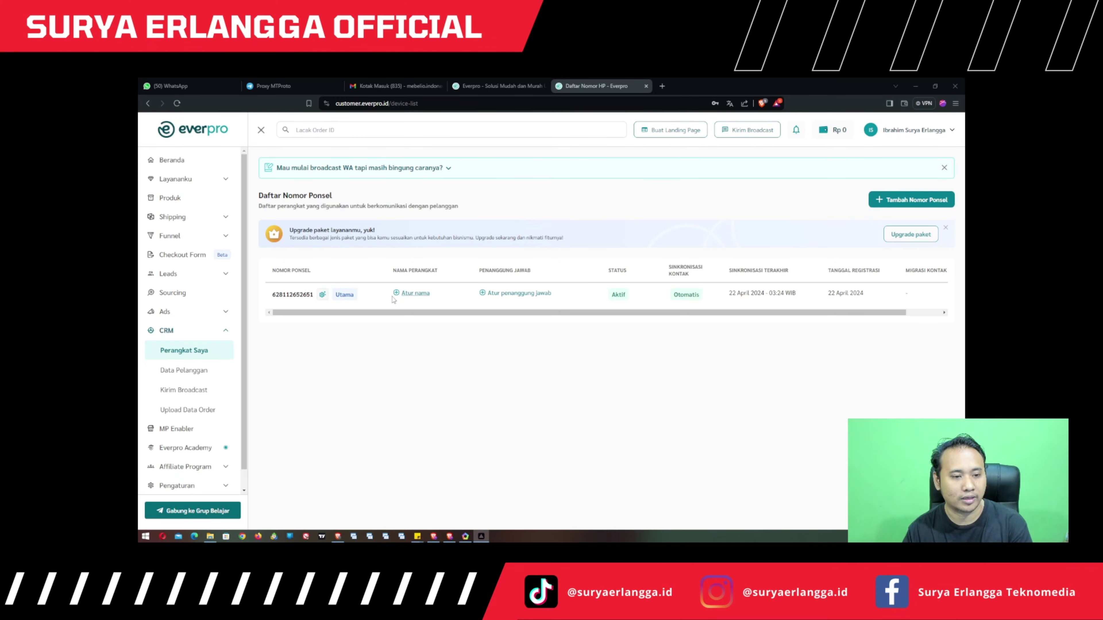
- On the Data Pelanggan customer list, create and save a customer label named 'COD'
left_click(184, 370)
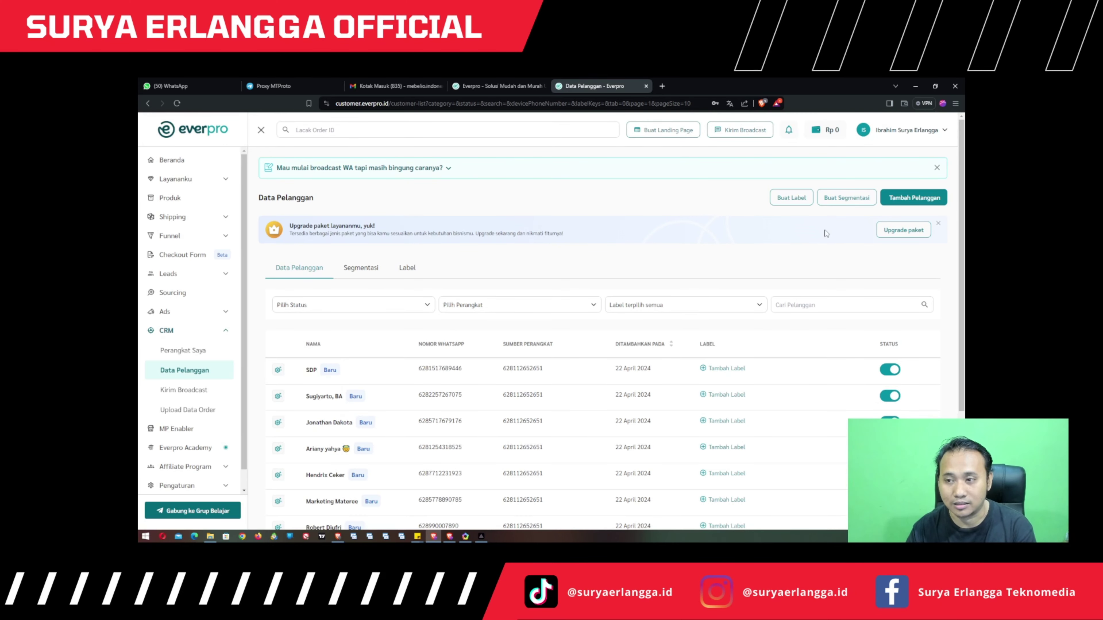
left_click(790, 203)
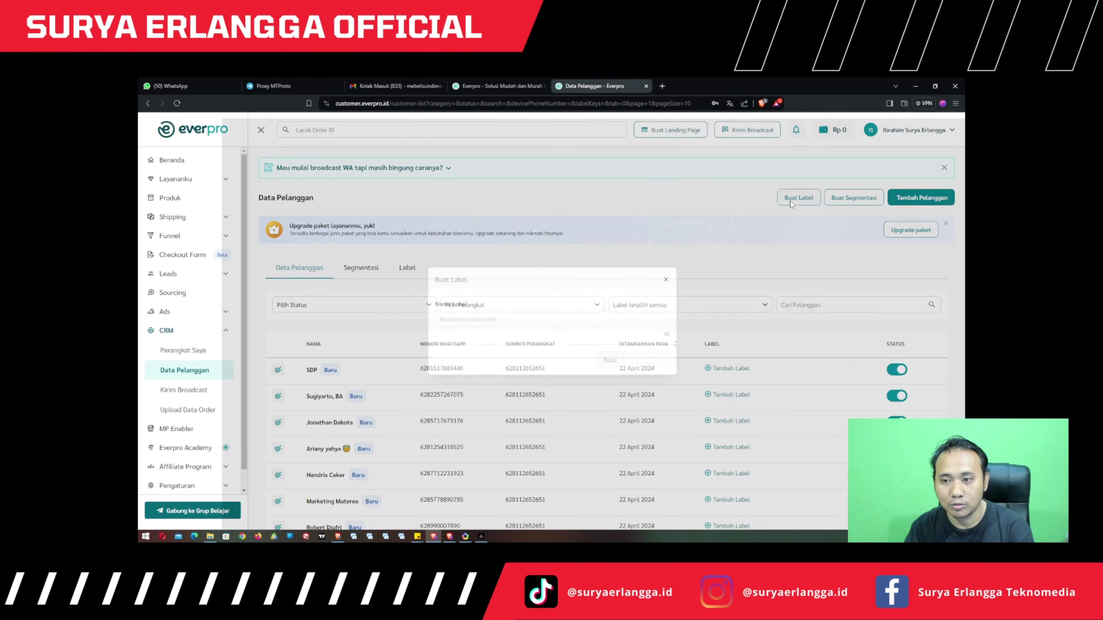
left_click(503, 318)
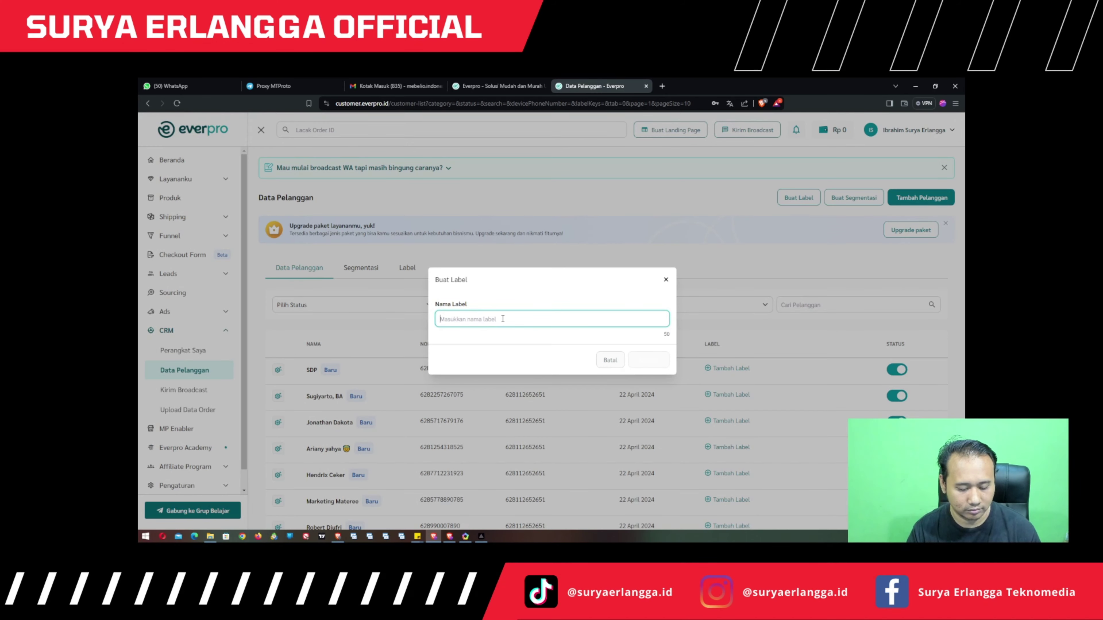
type("COD")
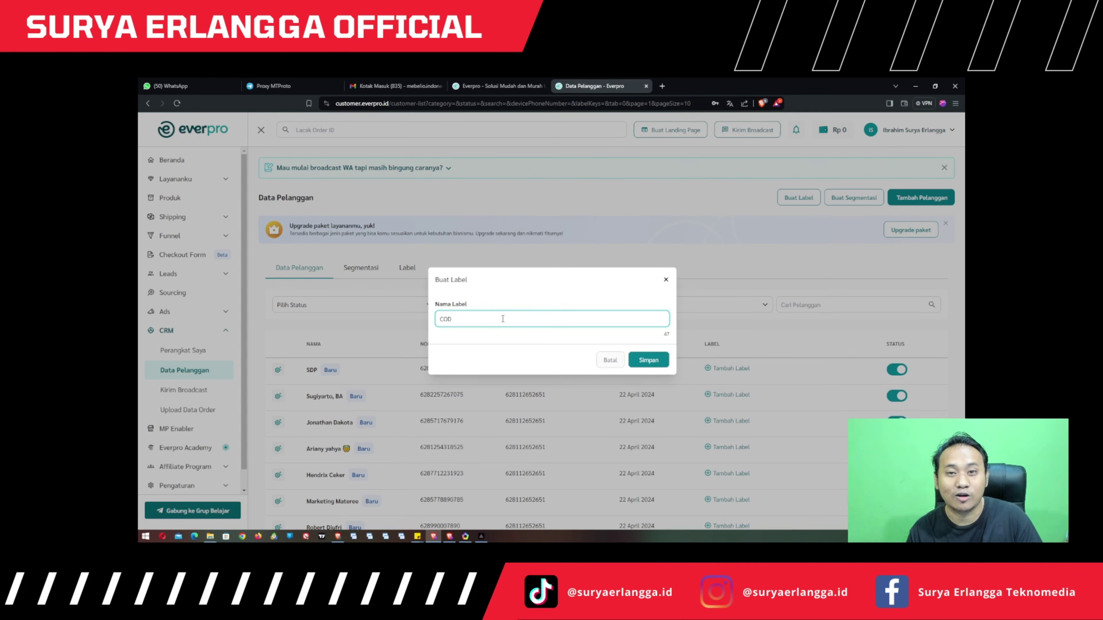
left_click(647, 360)
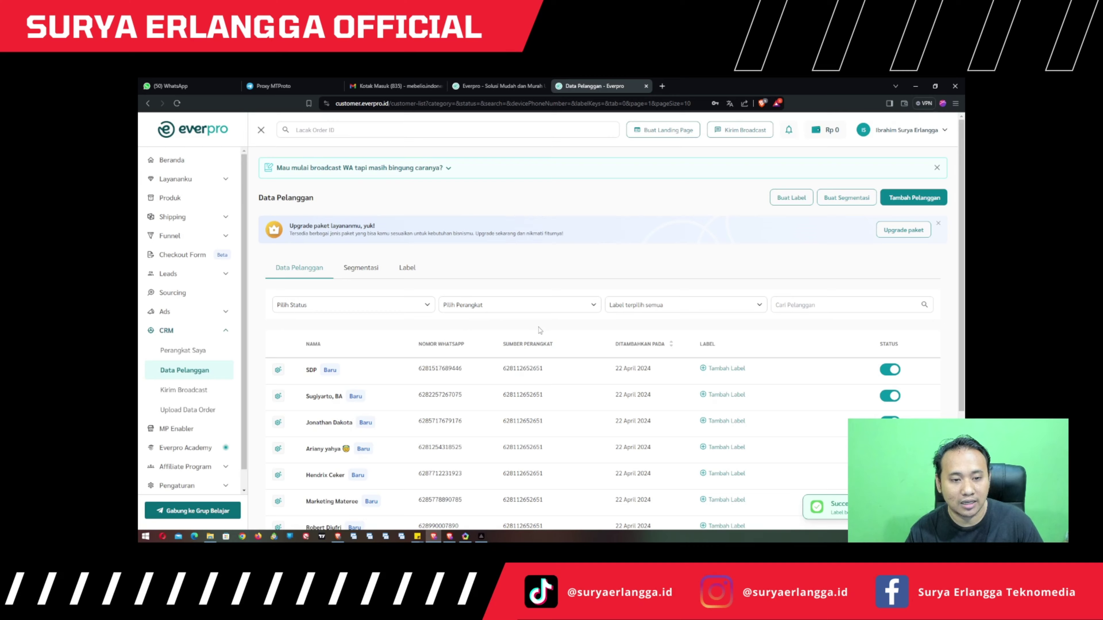
- Confirm COD appears among the first customer's label choices, then close the dialog
scroll(564, 326, "down", 2)
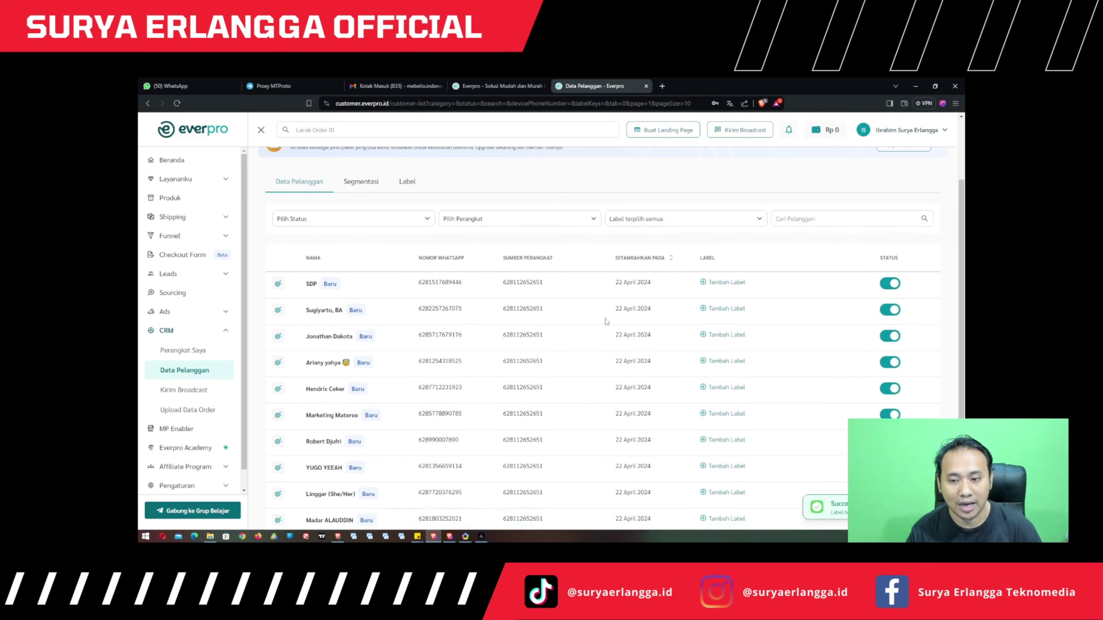
left_click(726, 283)
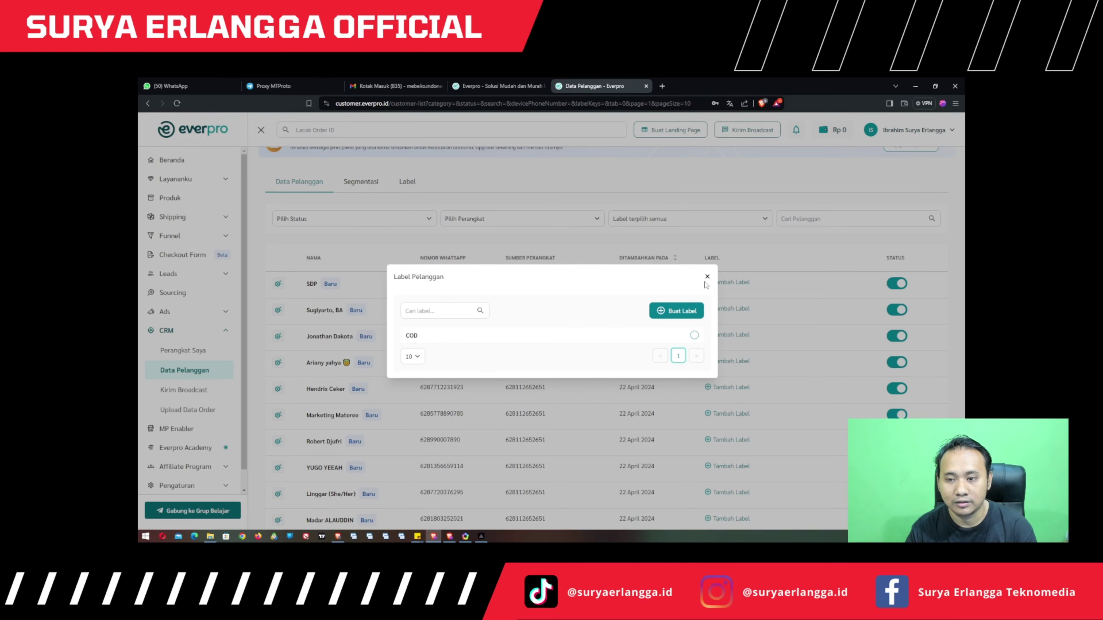
left_click(706, 277)
scroll(685, 286, "up", 2)
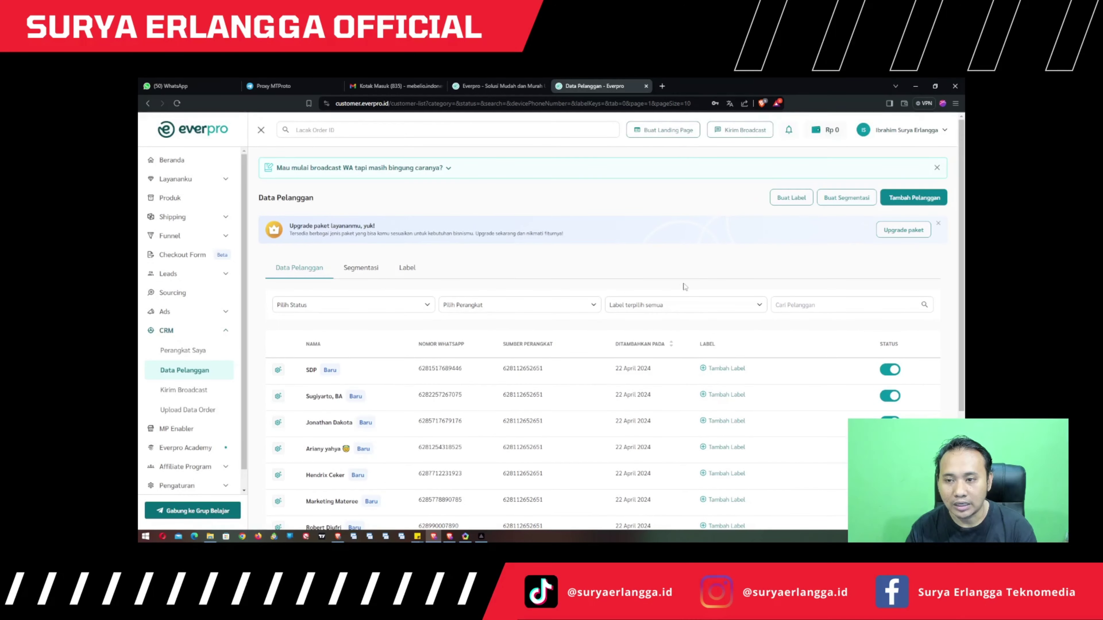
- Add and save a 'Non-COD' label through Buat Label, then review the customer list
left_click(798, 197)
left_click(497, 321)
type("Non")
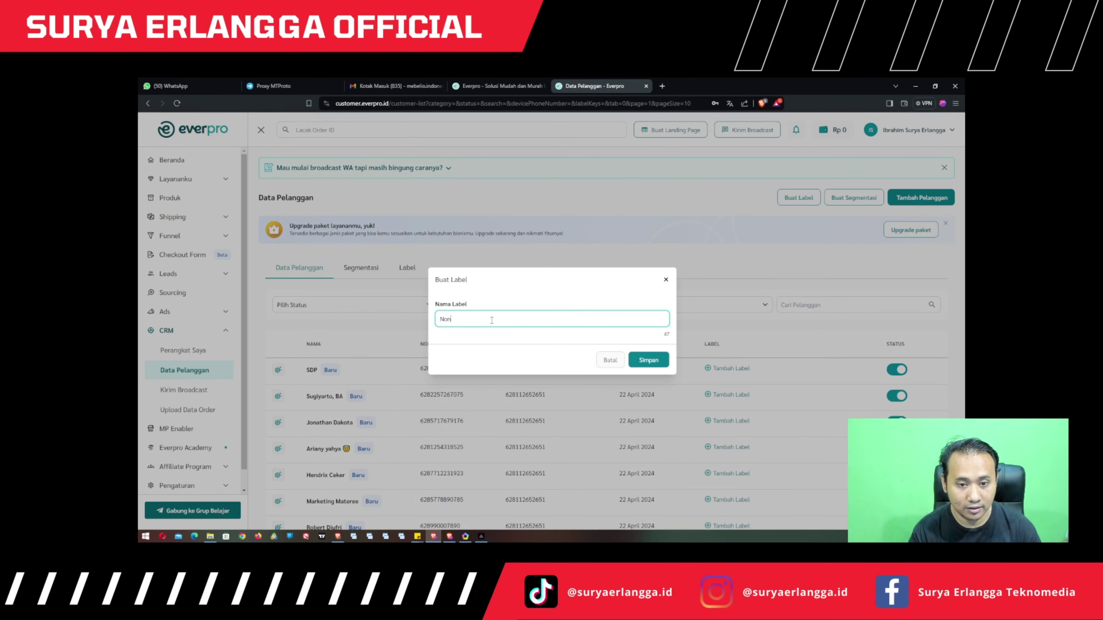
type("-")
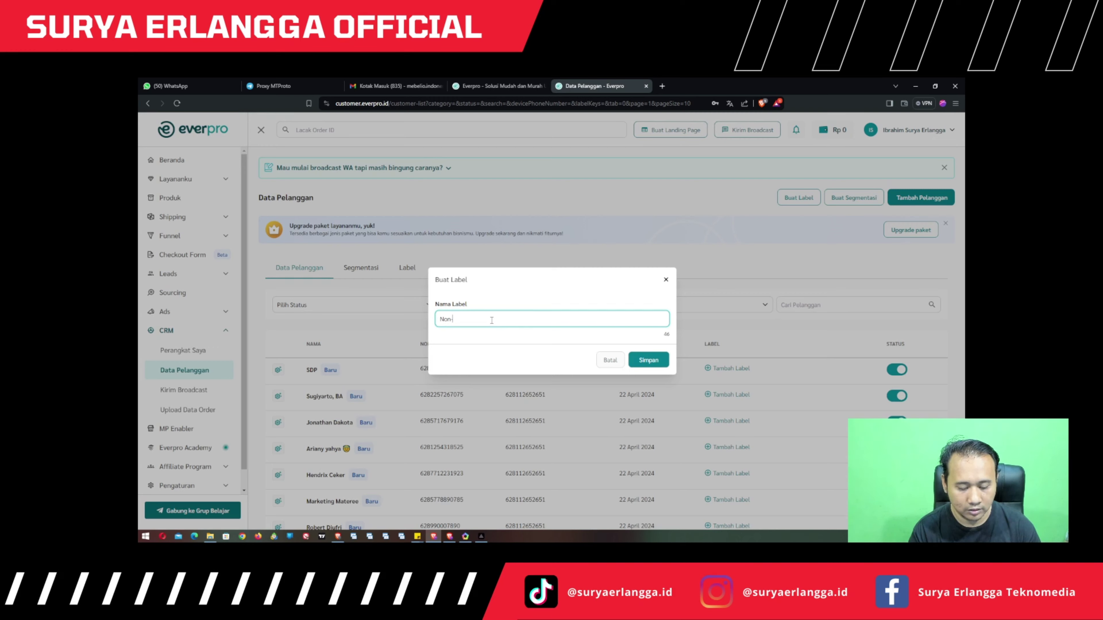
type("COD")
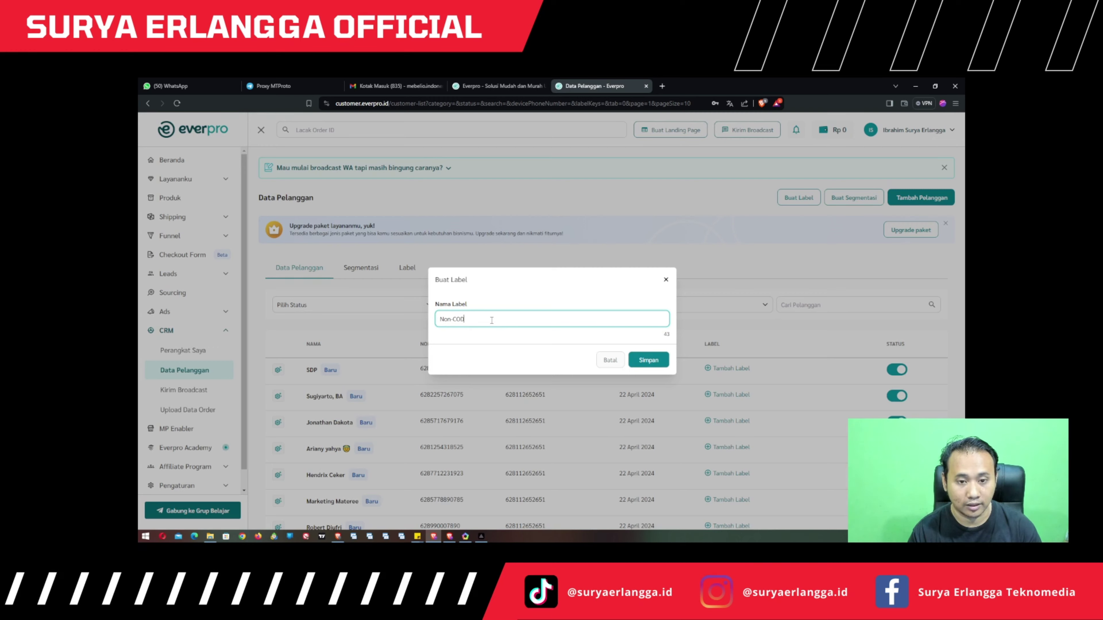
left_click(646, 360)
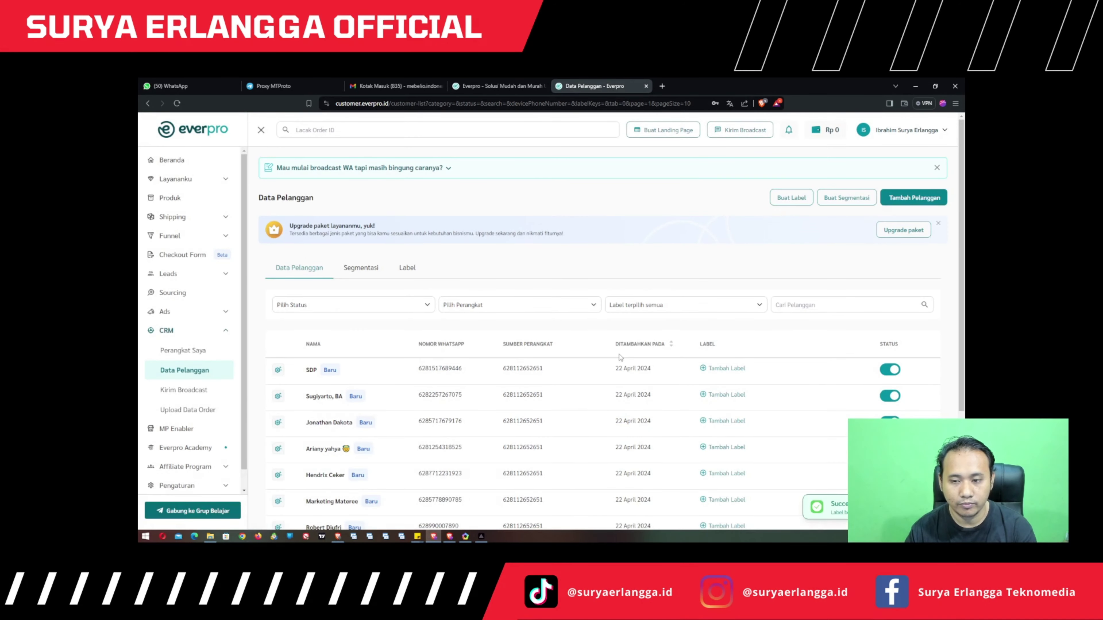
scroll(524, 358, "down", 2)
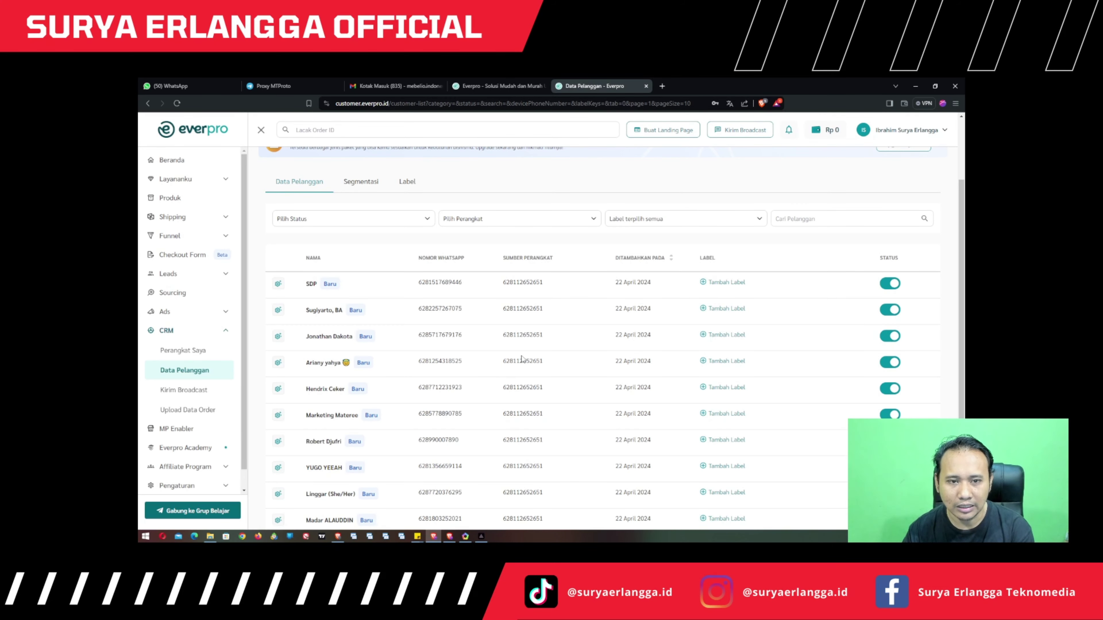
scroll(523, 357, "up", 2)
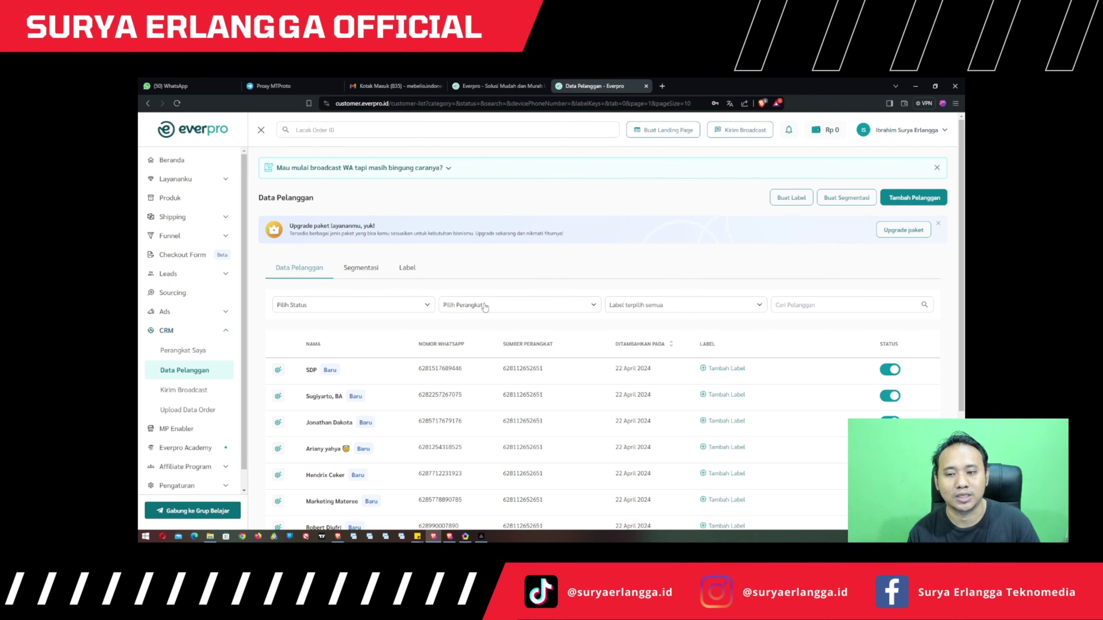
- Start a new segment with criterion Total sukses order, condition Lebih dari, amount 3
left_click(830, 202)
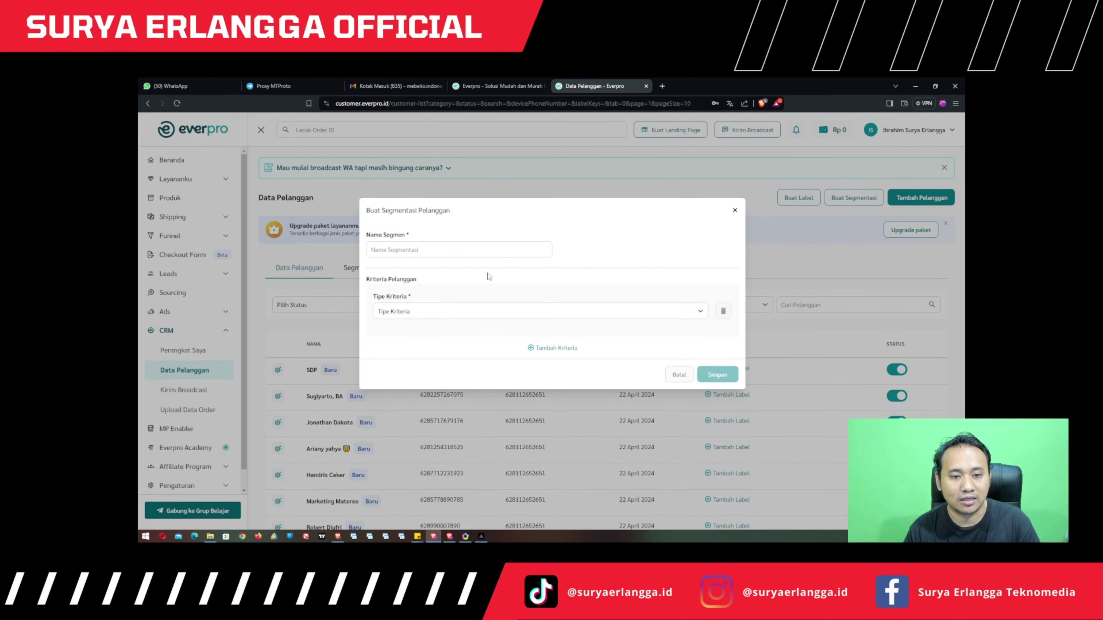
left_click(454, 312)
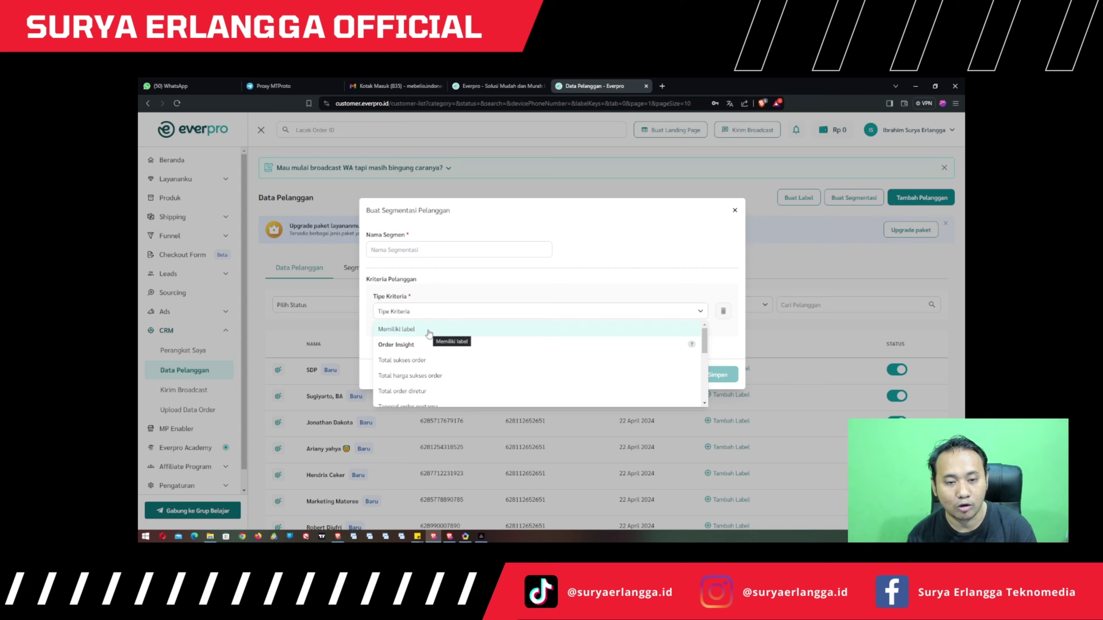
scroll(426, 333, "down", 2)
scroll(426, 333, "up", 3)
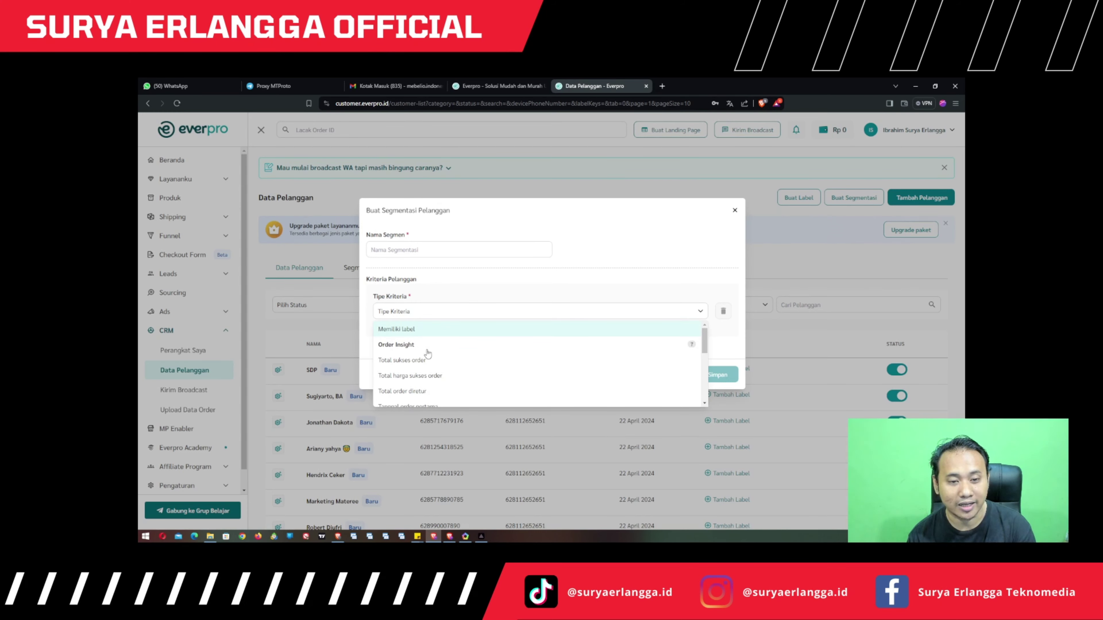
scroll(428, 353, "down", 2)
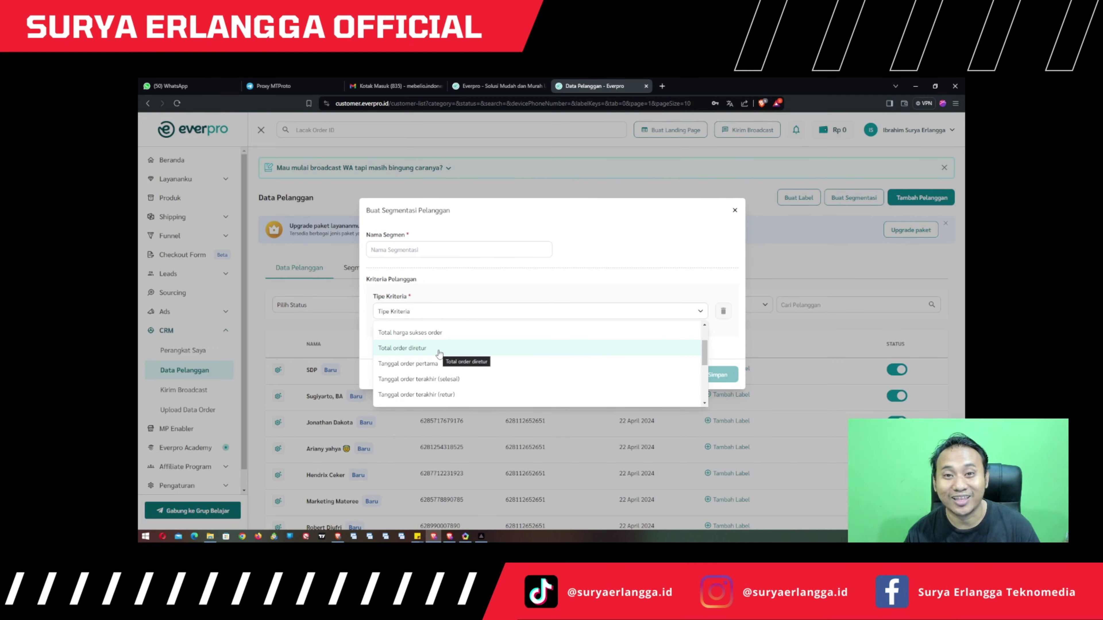
scroll(439, 354, "up", 3)
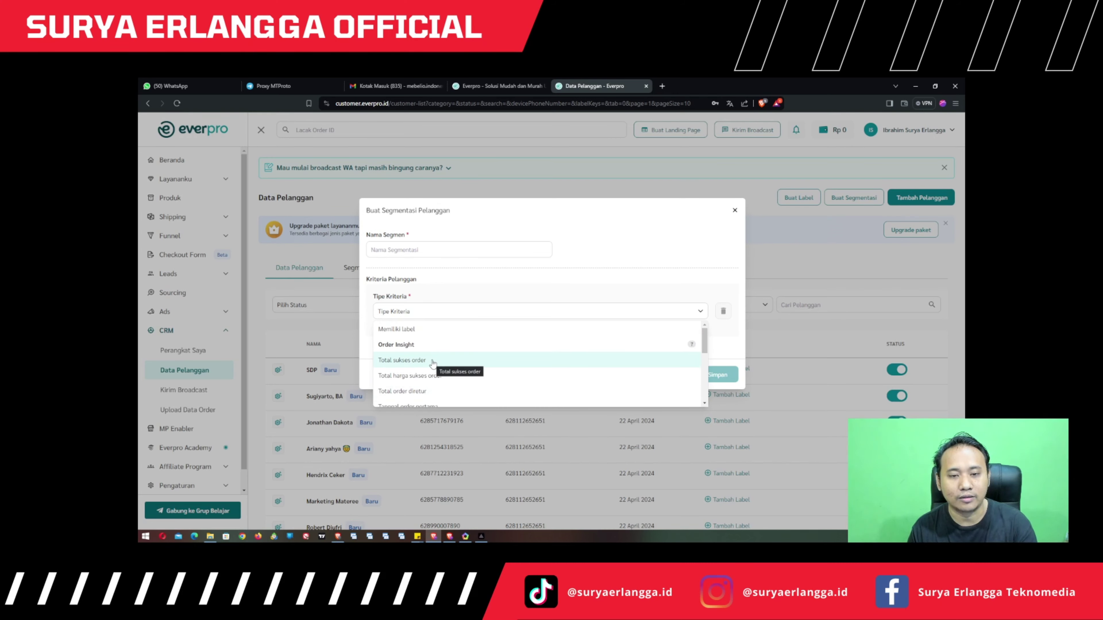
left_click(433, 361)
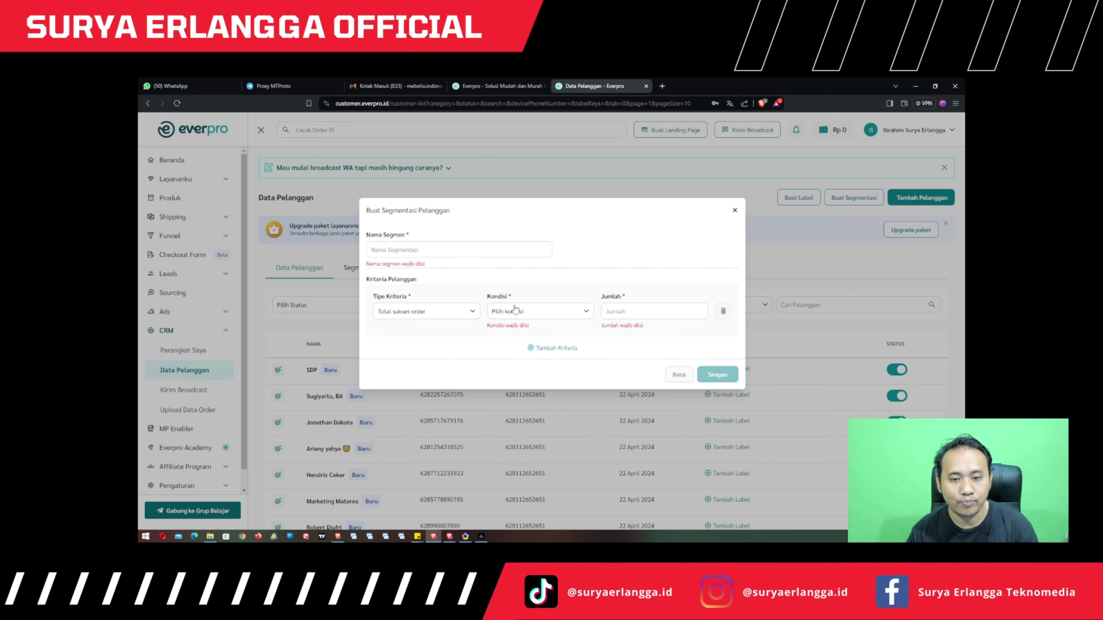
left_click(520, 313)
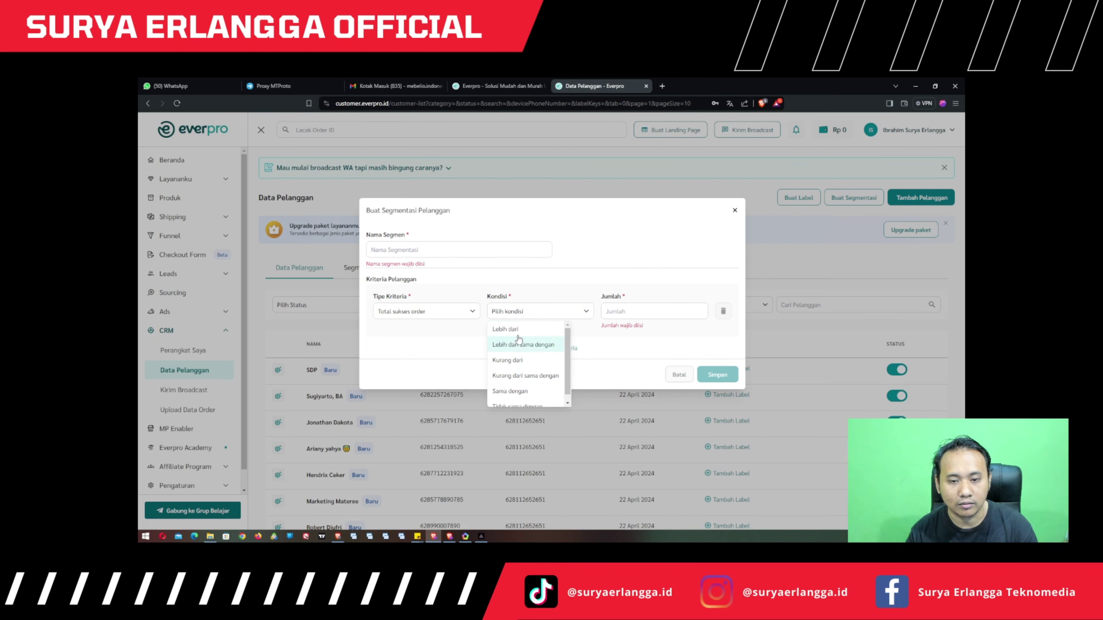
left_click(508, 329)
left_click(614, 313)
type("3")
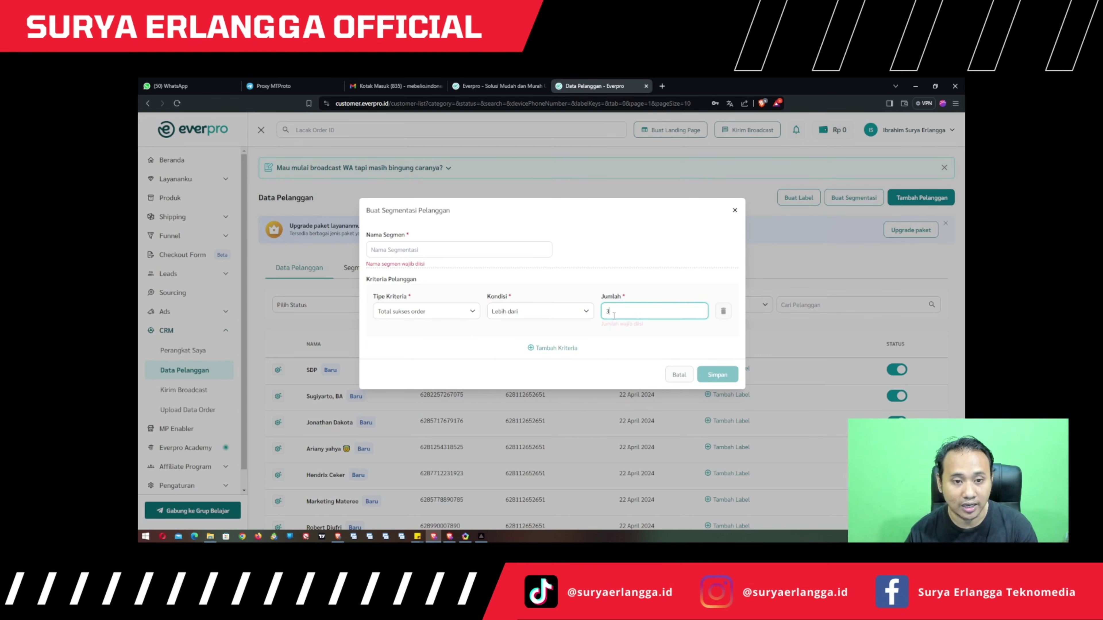
- Name the segment 'Loyal Customer' and save it
left_click(455, 247)
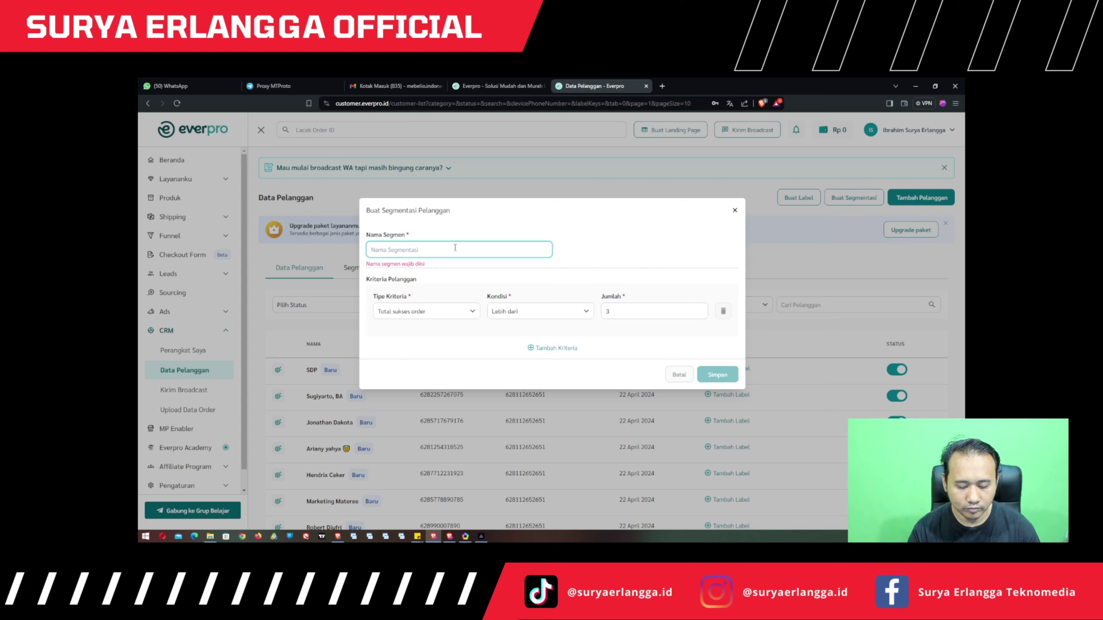
type("Loyal C")
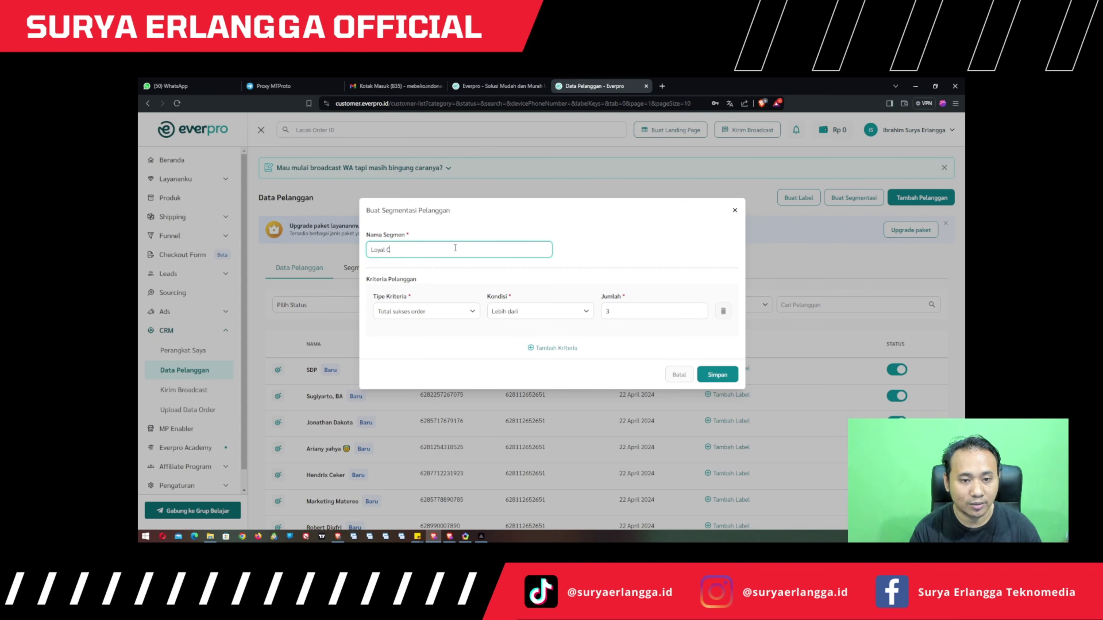
type("ustomer")
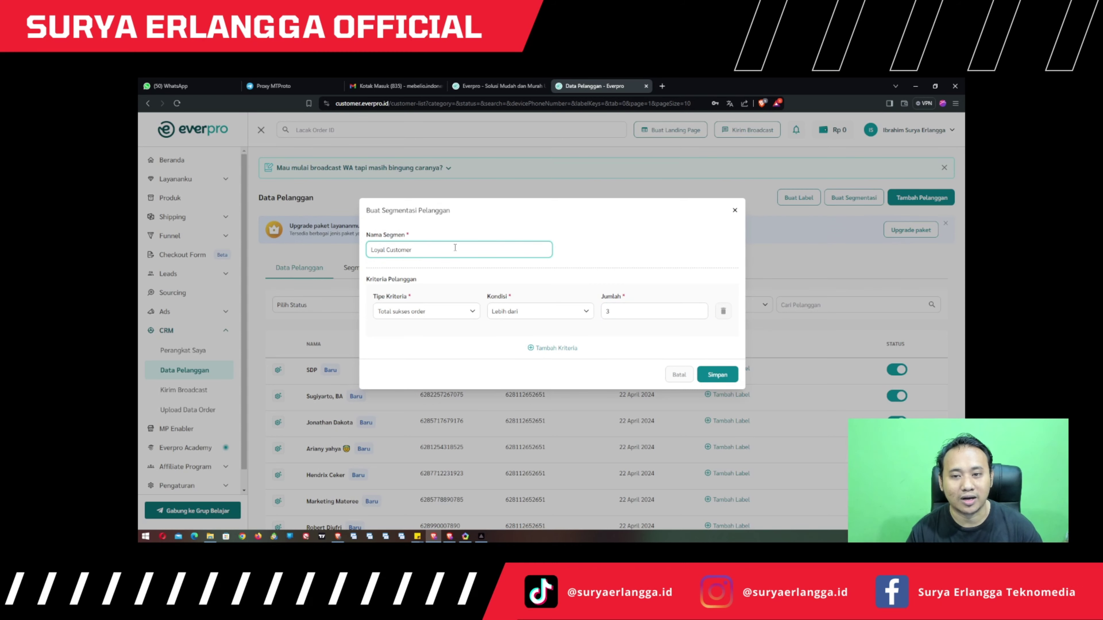
left_click(622, 240)
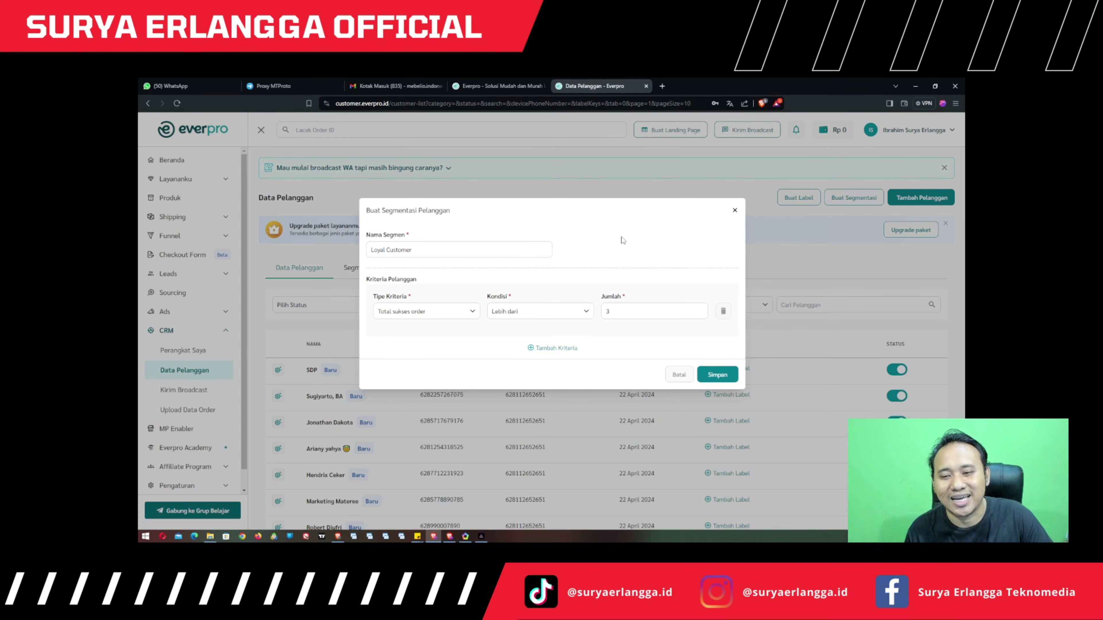
left_click(717, 374)
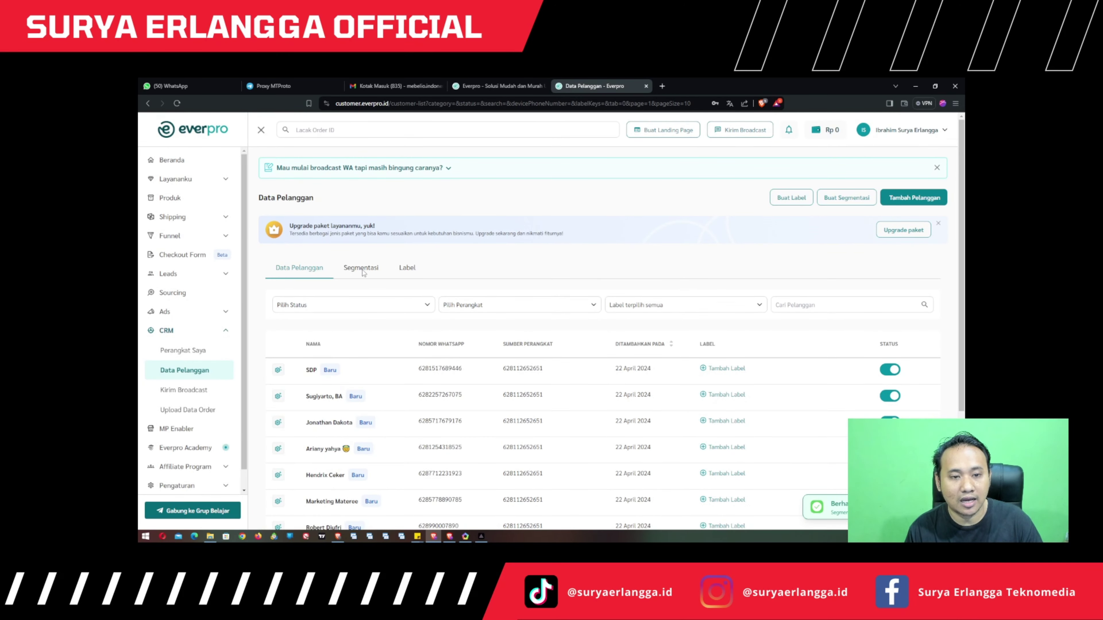
scroll(360, 272, "down", 1)
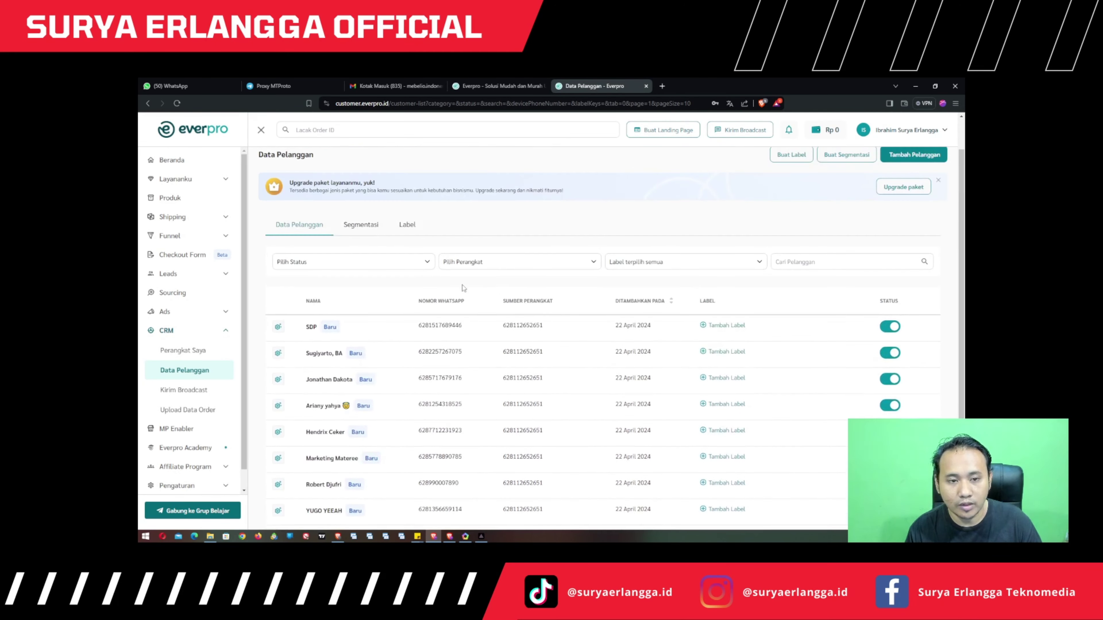
left_click(362, 226)
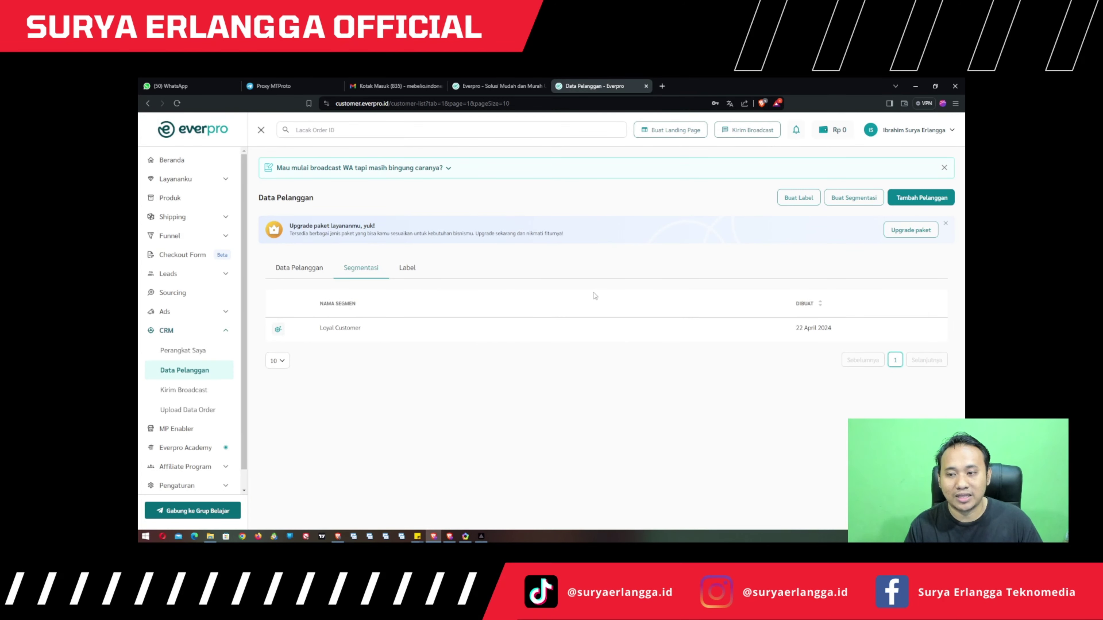
left_click(303, 270)
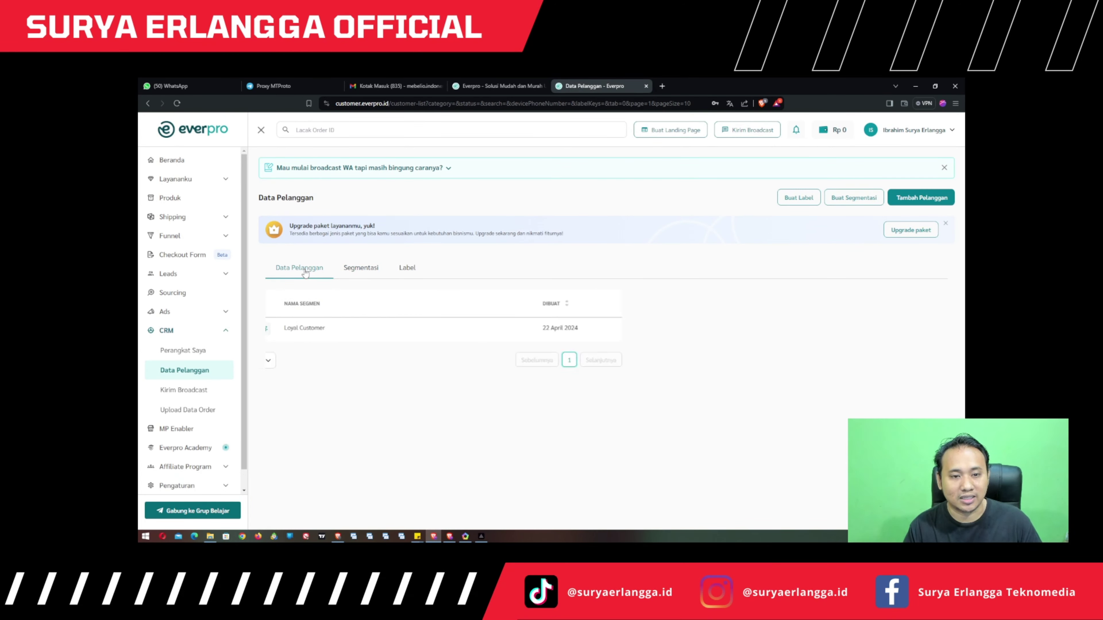